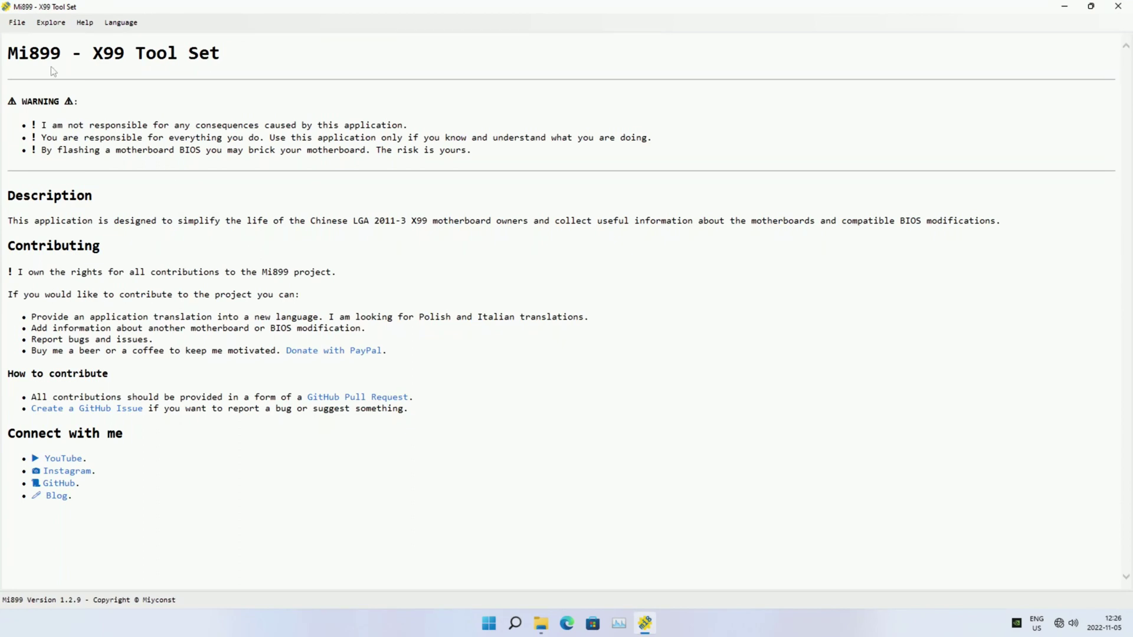
Choose the Huananzhi X99-QD4 board in Mi899 and prepare an FPT dump of the current BIOS.
{"action": "left_click", "coordinate": [51, 23]}
{"action": "left_click", "coordinate": [49, 34]}
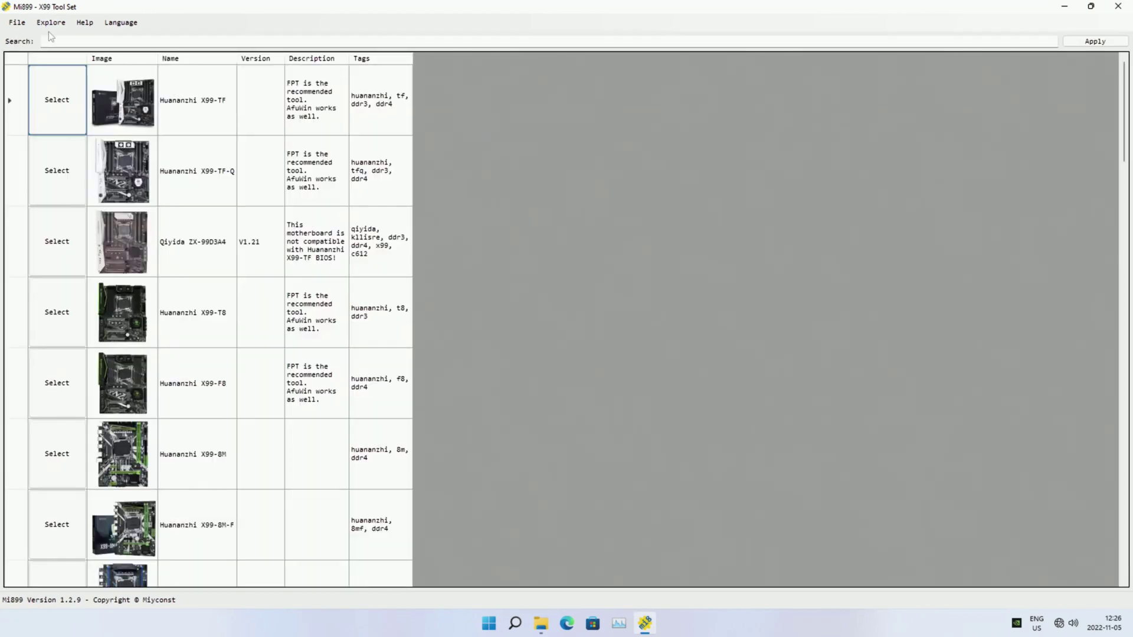
{"action": "scroll", "coordinate": [121, 338], "scroll_direction": "down", "scroll_amount": 1}
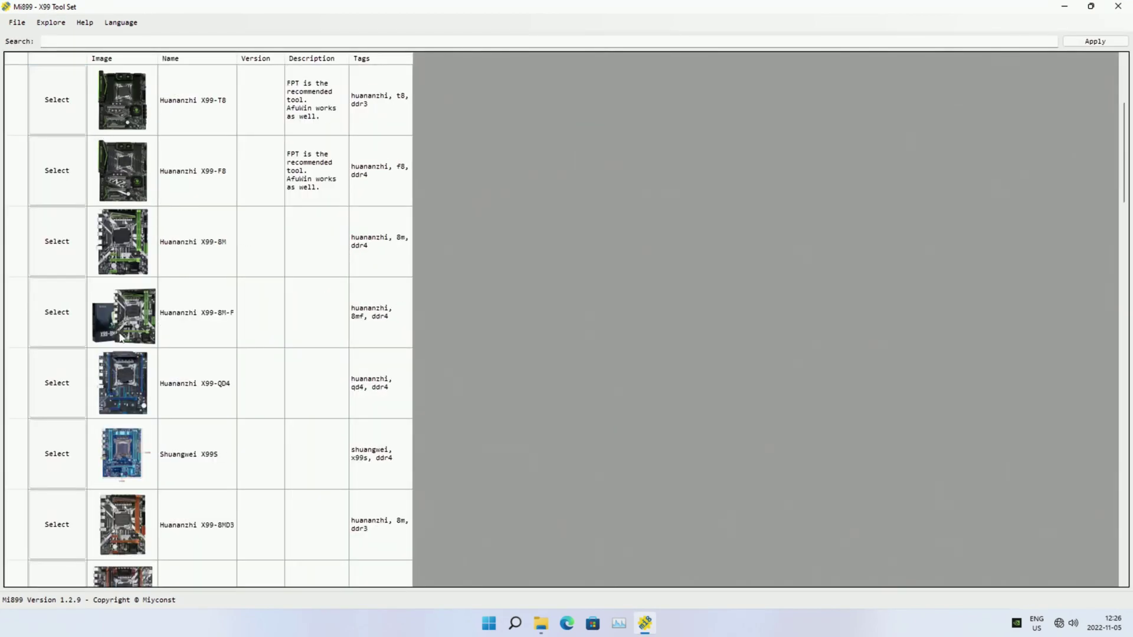
{"action": "left_click", "coordinate": [74, 371]}
{"action": "left_click", "coordinate": [292, 213]}
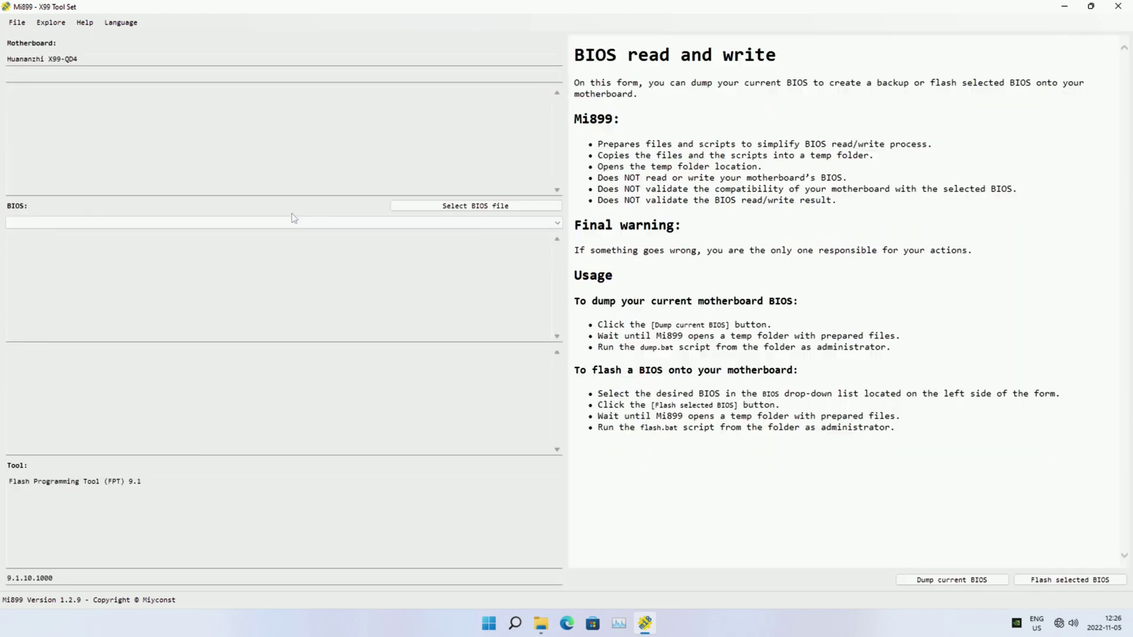
{"action": "left_click", "coordinate": [990, 579]}
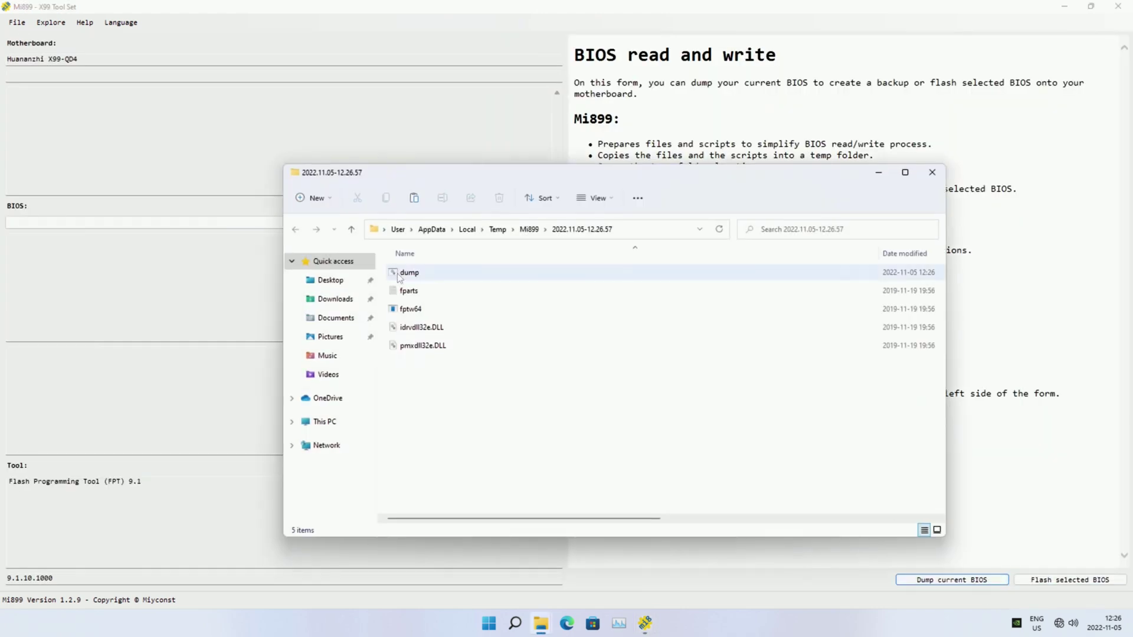
Run the dump script with administrator rights, saving the BIOS as hz-x99-qd4-20221105-122657.rom.
{"action": "right_click", "coordinate": [398, 274]}
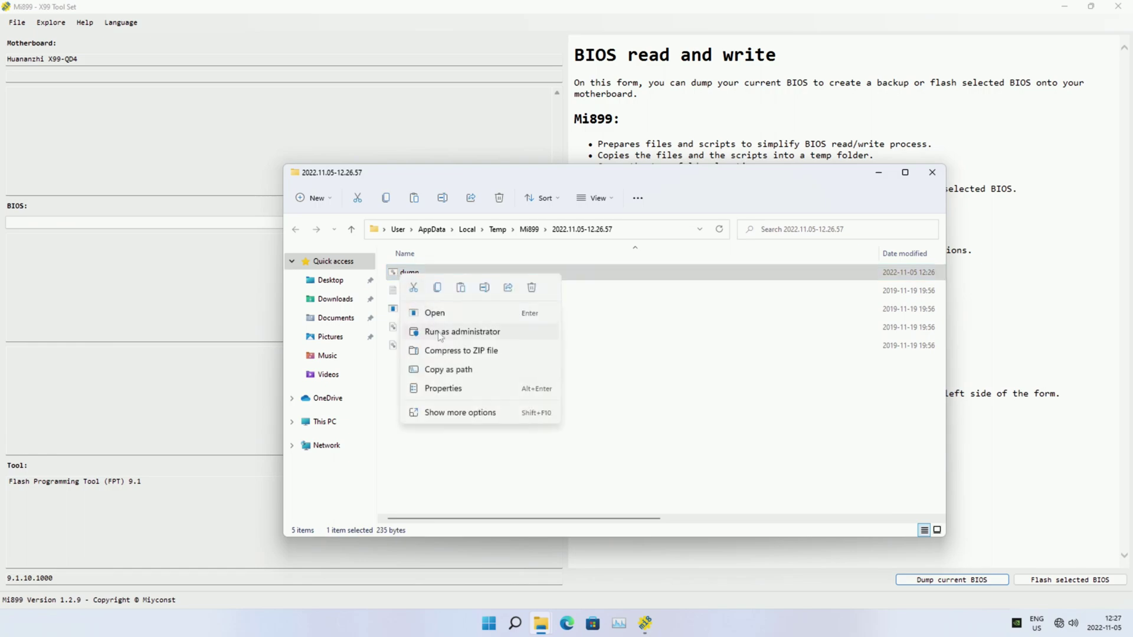
{"action": "left_click", "coordinate": [439, 332]}
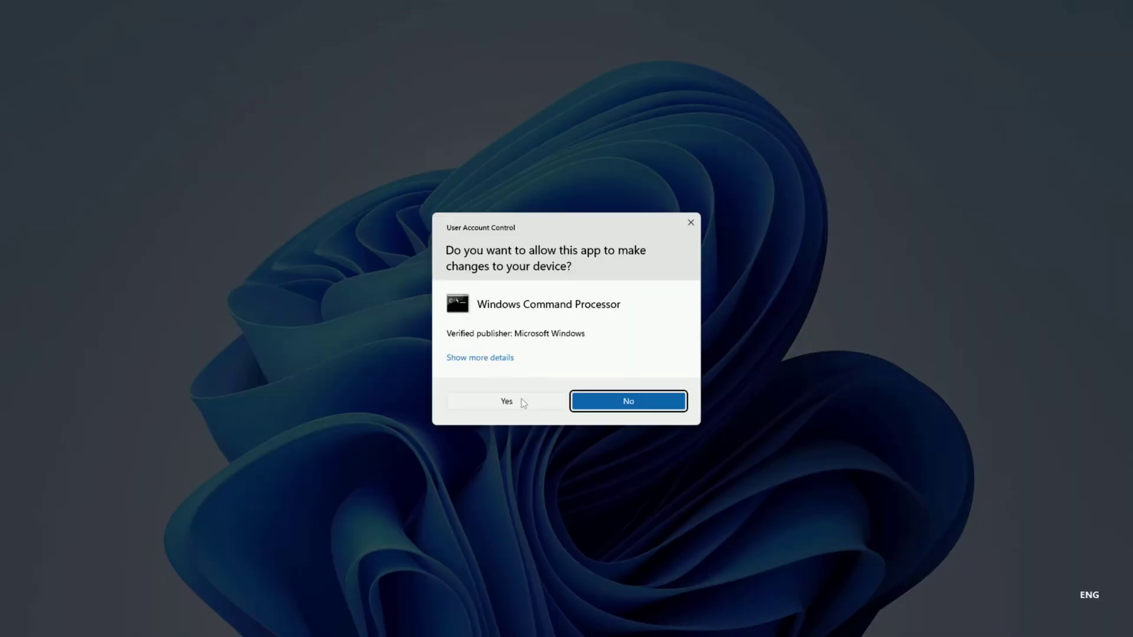
{"action": "left_click", "coordinate": [522, 399]}
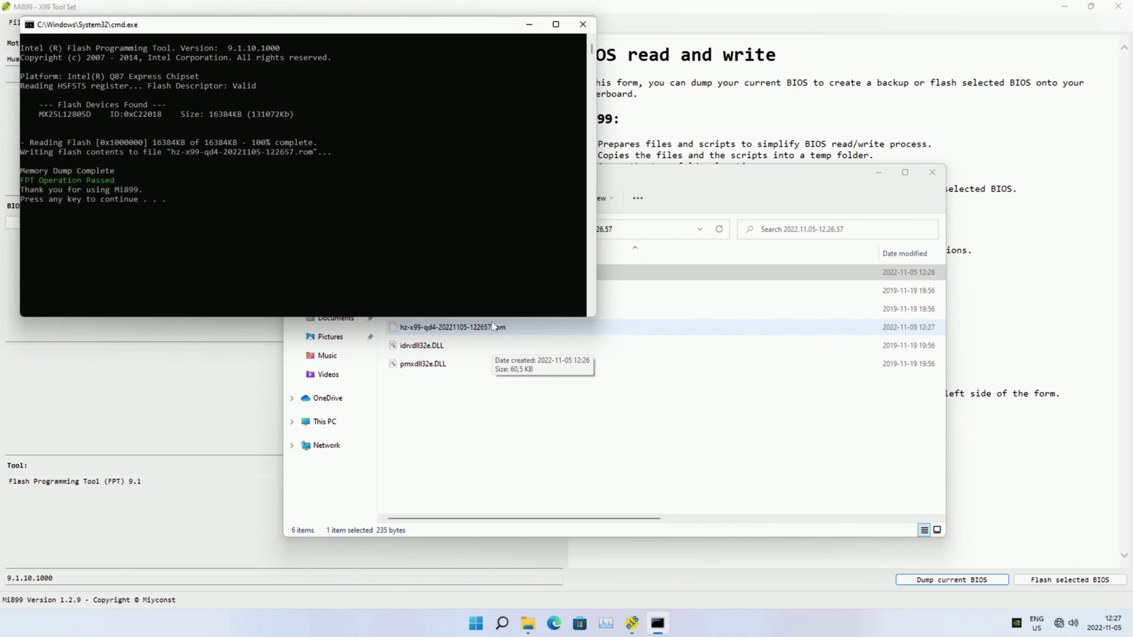
{"action": "key", "text": "Return"}
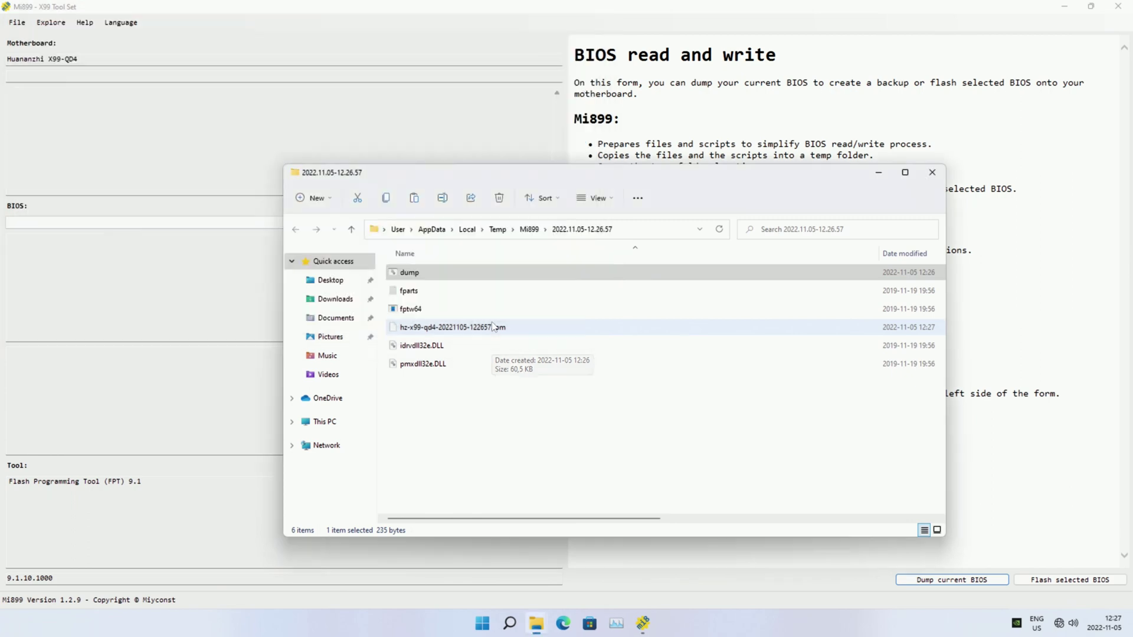
{"action": "left_click", "coordinate": [413, 327]}
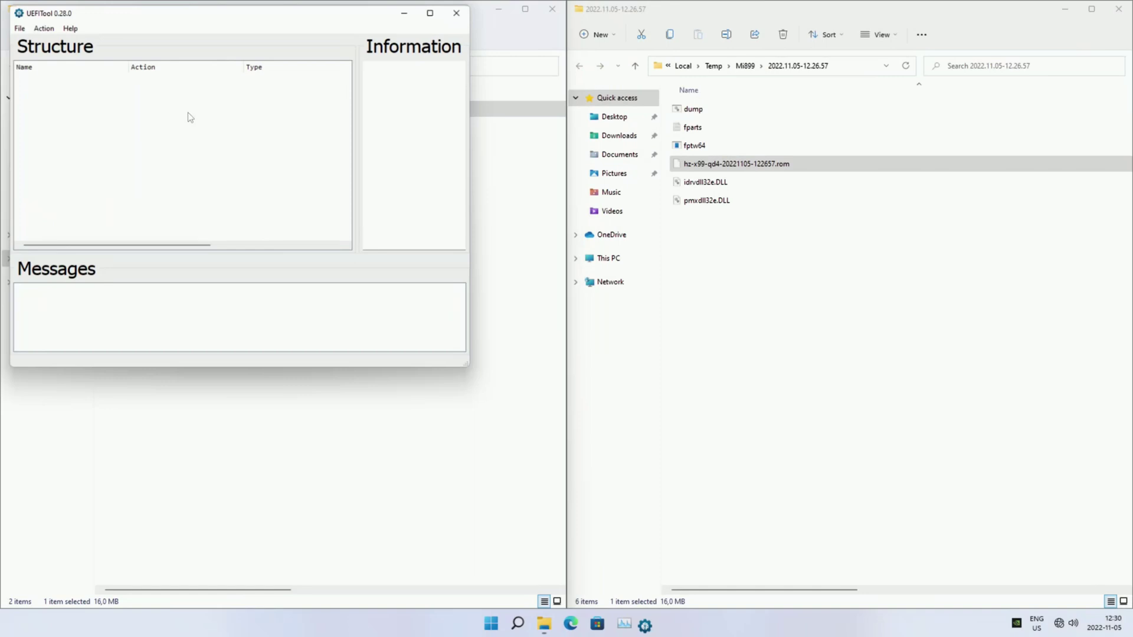
Open the dumped hz-x99-qd4-20221105-122657.rom from the Mi899 temp folder in maximized UEFITool.
{"action": "key", "text": "super+Up"}
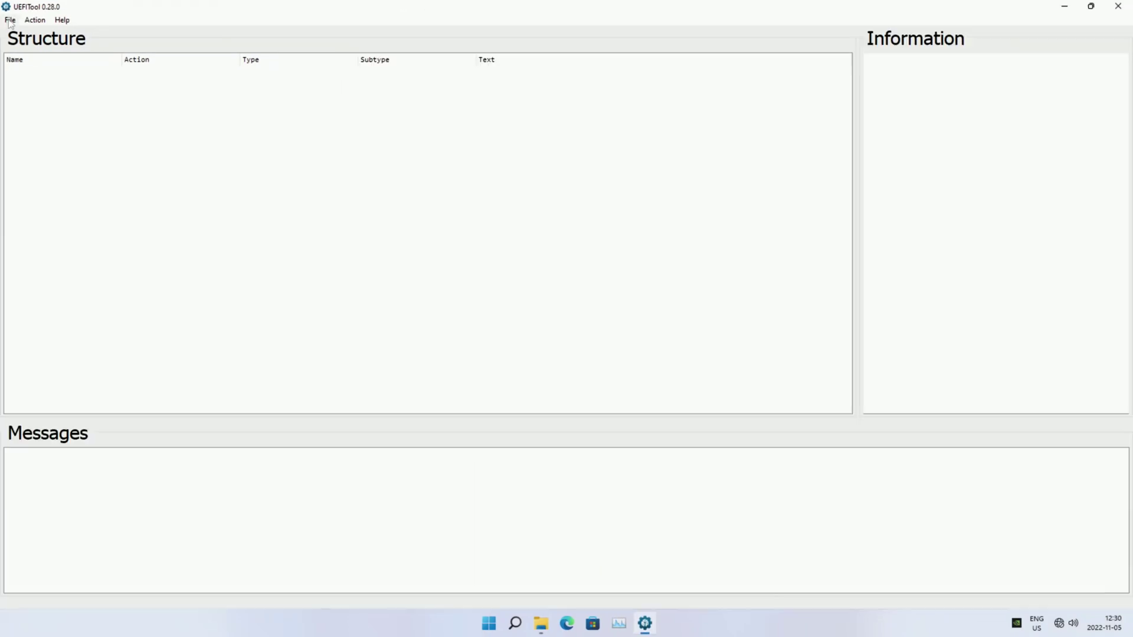
{"action": "left_click", "coordinate": [10, 20]}
{"action": "left_click", "coordinate": [21, 34]}
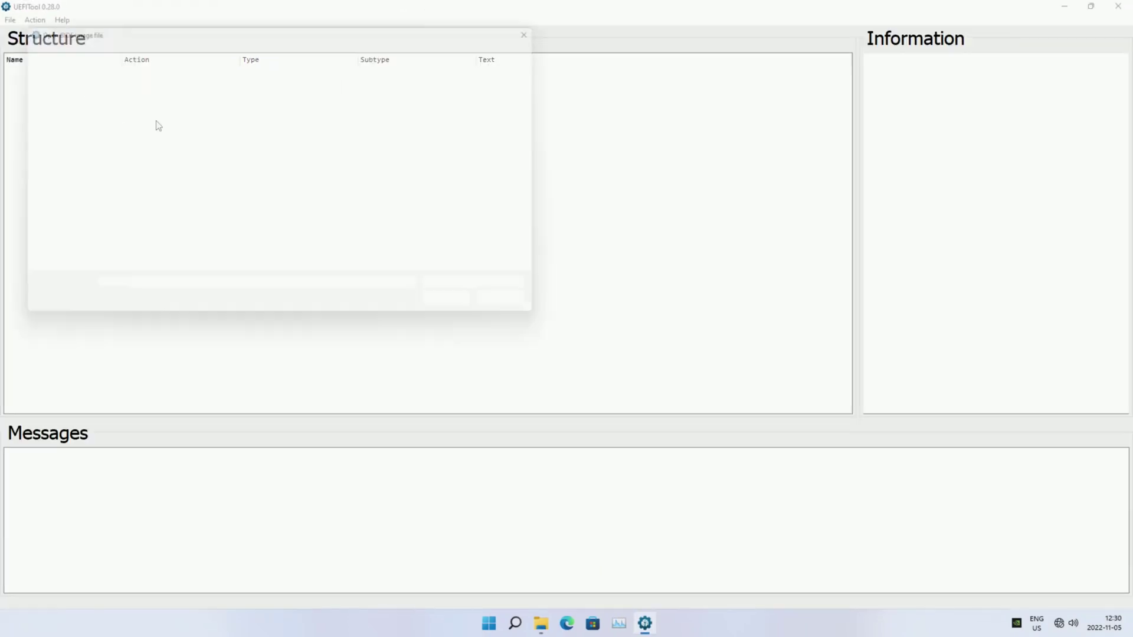
{"action": "key", "text": "ctrl+v"}
{"action": "key", "text": "Return"}
{"action": "double_click", "coordinate": [215, 109]}
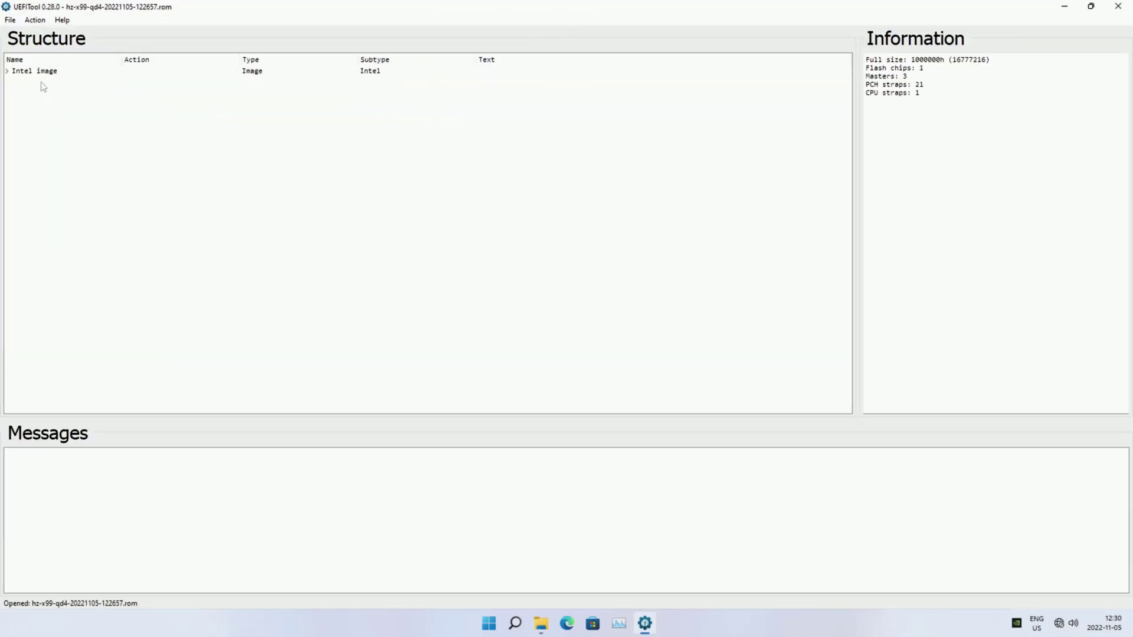
Expand the BIOS region volumes and browse the DXE drivers, including SmmAccess and PchS3Support.
{"action": "left_click", "coordinate": [7, 70]}
{"action": "left_click", "coordinate": [13, 100]}
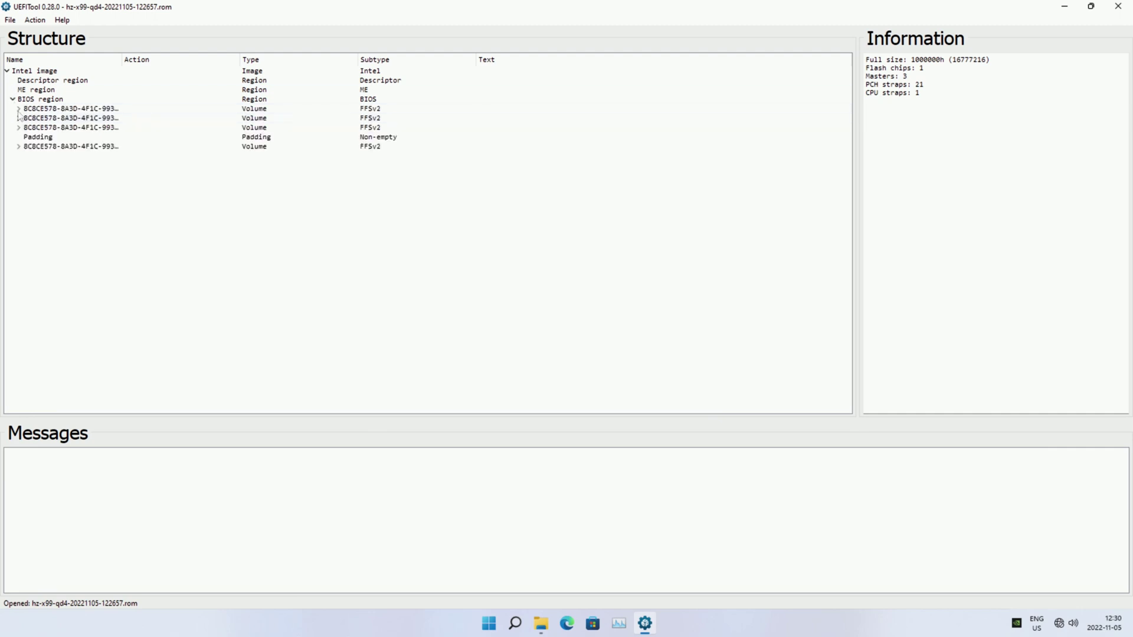
{"action": "left_click", "coordinate": [18, 108]}
{"action": "left_click", "coordinate": [18, 127]}
{"action": "left_click", "coordinate": [18, 146]}
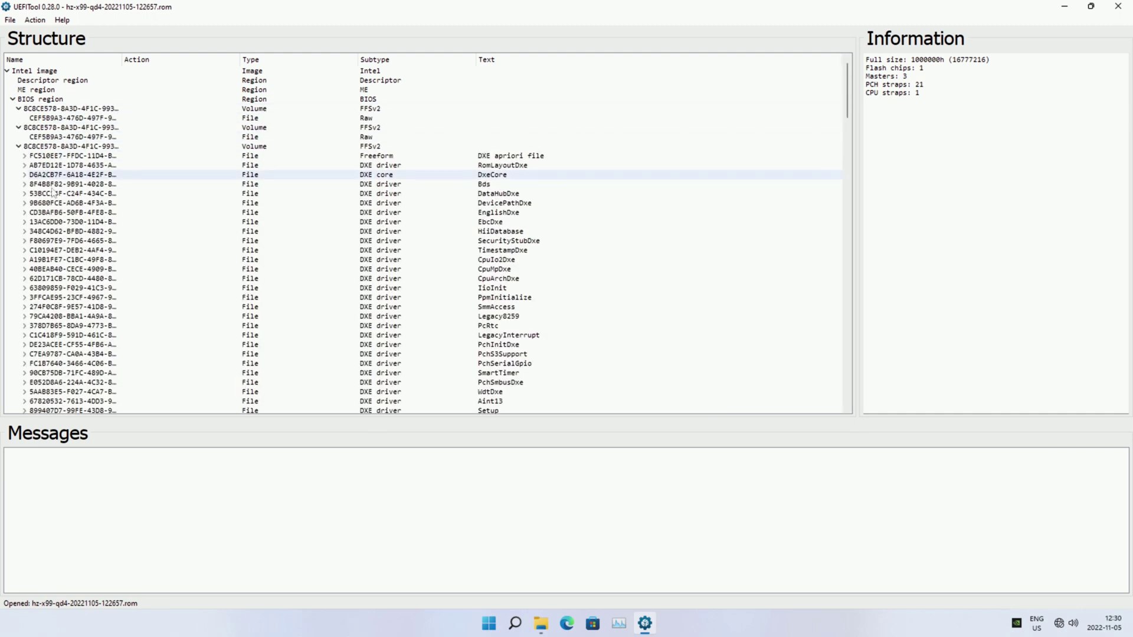
{"action": "left_click", "coordinate": [380, 278]}
{"action": "left_click", "coordinate": [382, 307]}
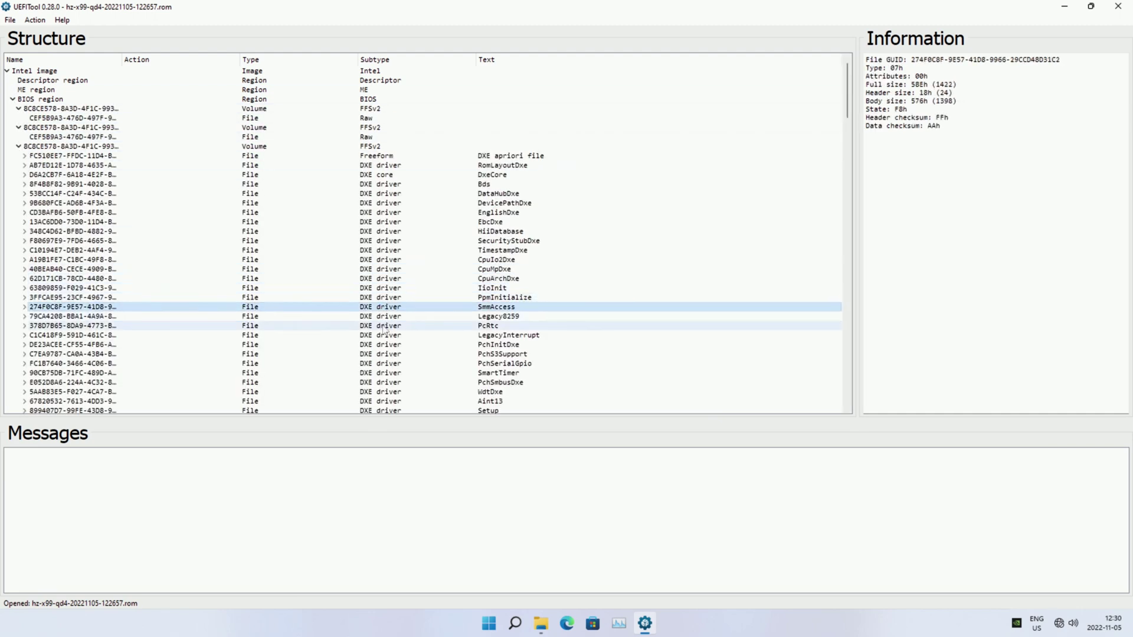
{"action": "left_click", "coordinate": [378, 354]}
{"action": "scroll", "coordinate": [379, 354], "scroll_direction": "down", "scroll_amount": 20}
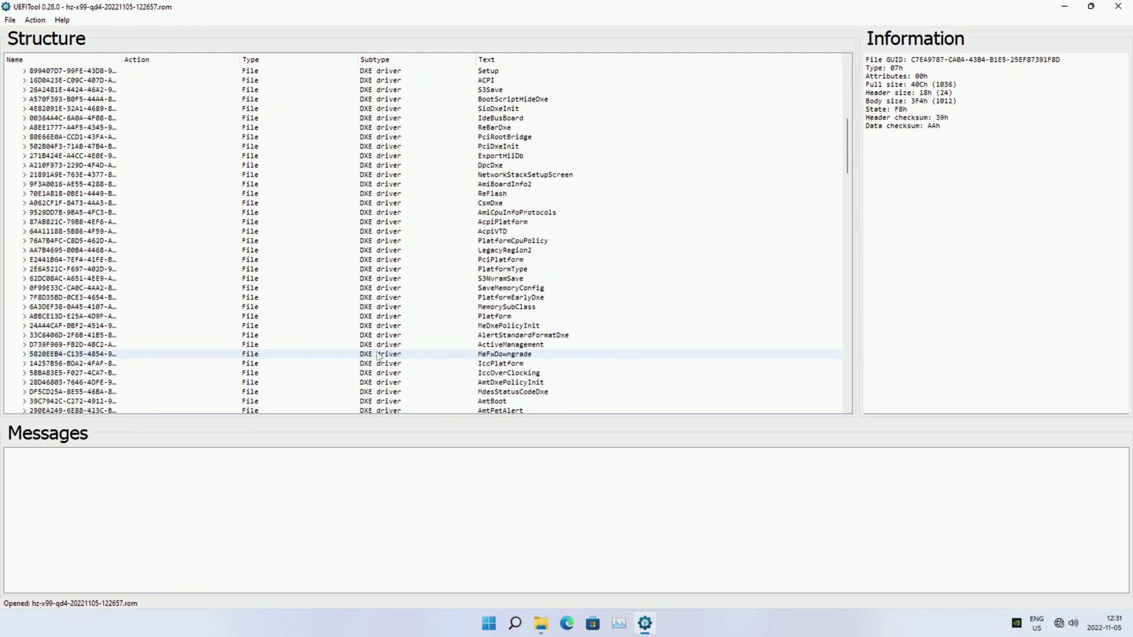
{"action": "scroll", "coordinate": [379, 354], "scroll_direction": "down", "scroll_amount": 20}
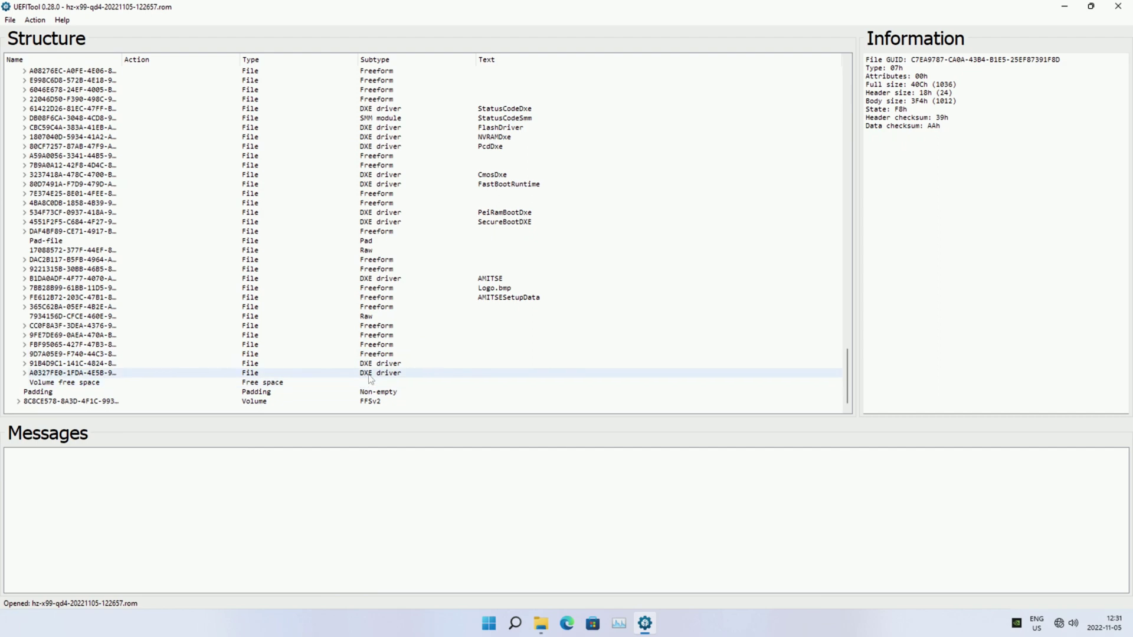
Insert ReBarDxe.ffs from Documents after the last DXE driver in the volume.
{"action": "left_click", "coordinate": [420, 374]}
{"action": "right_click", "coordinate": [420, 374]}
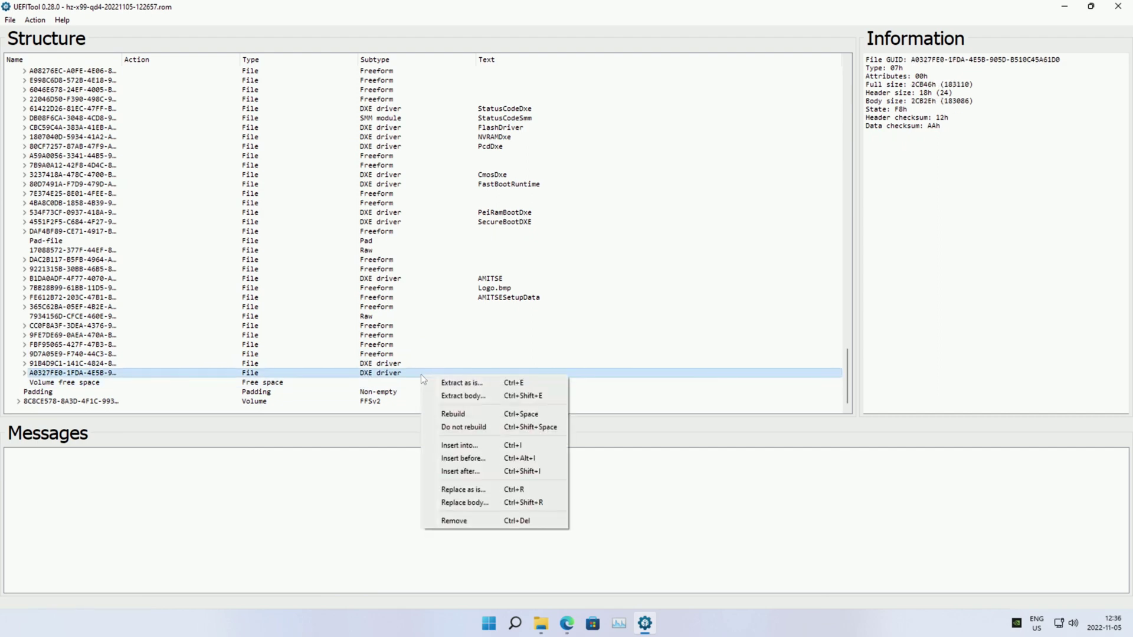
{"action": "left_click", "coordinate": [467, 470]}
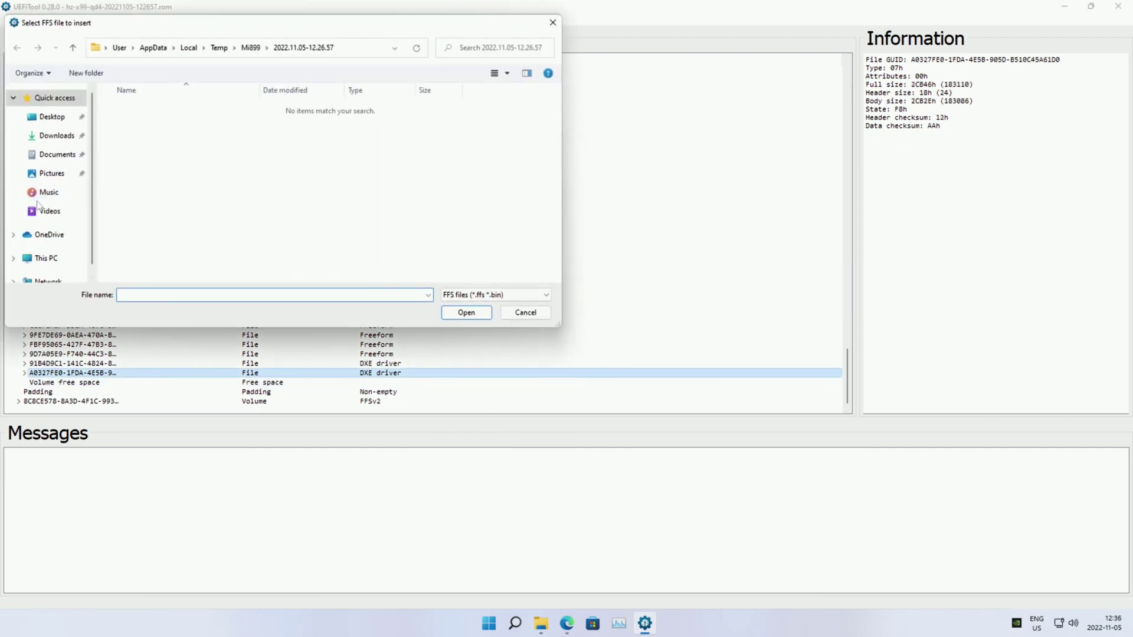
{"action": "left_click", "coordinate": [53, 155]}
{"action": "double_click", "coordinate": [130, 165]}
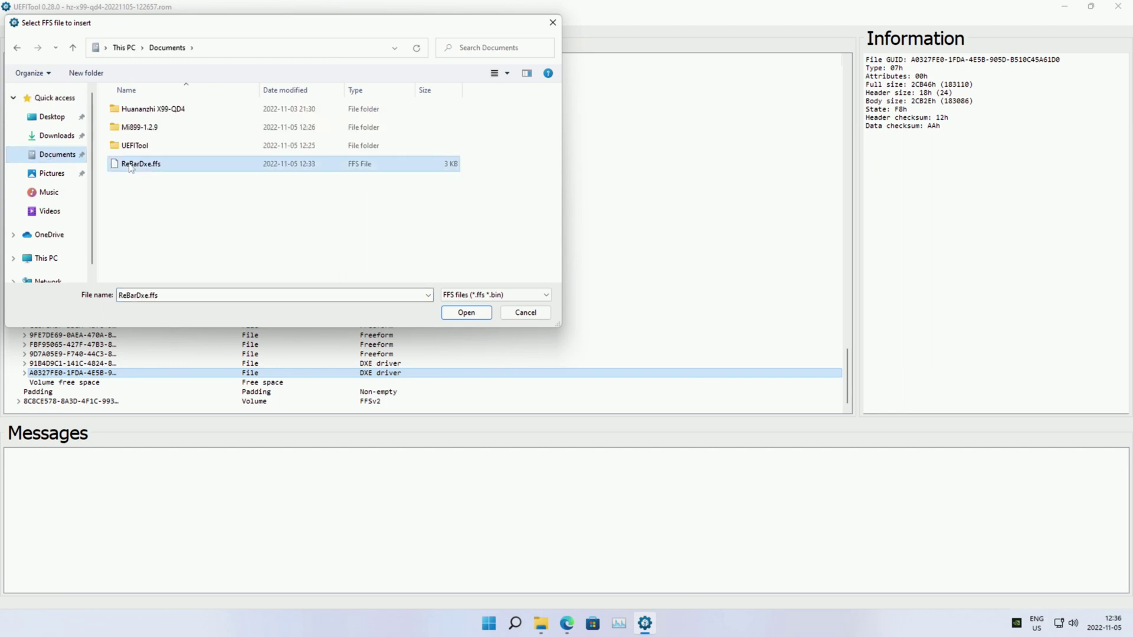
{"action": "left_click", "coordinate": [393, 384]}
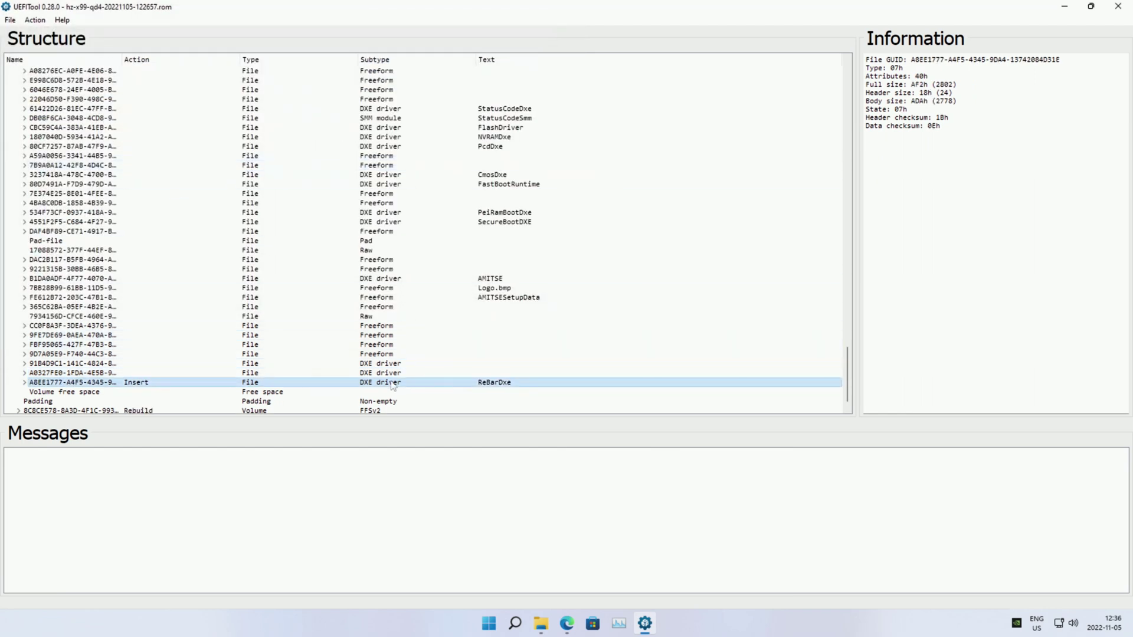
{"action": "scroll", "coordinate": [380, 347], "scroll_direction": "down", "scroll_amount": 1}
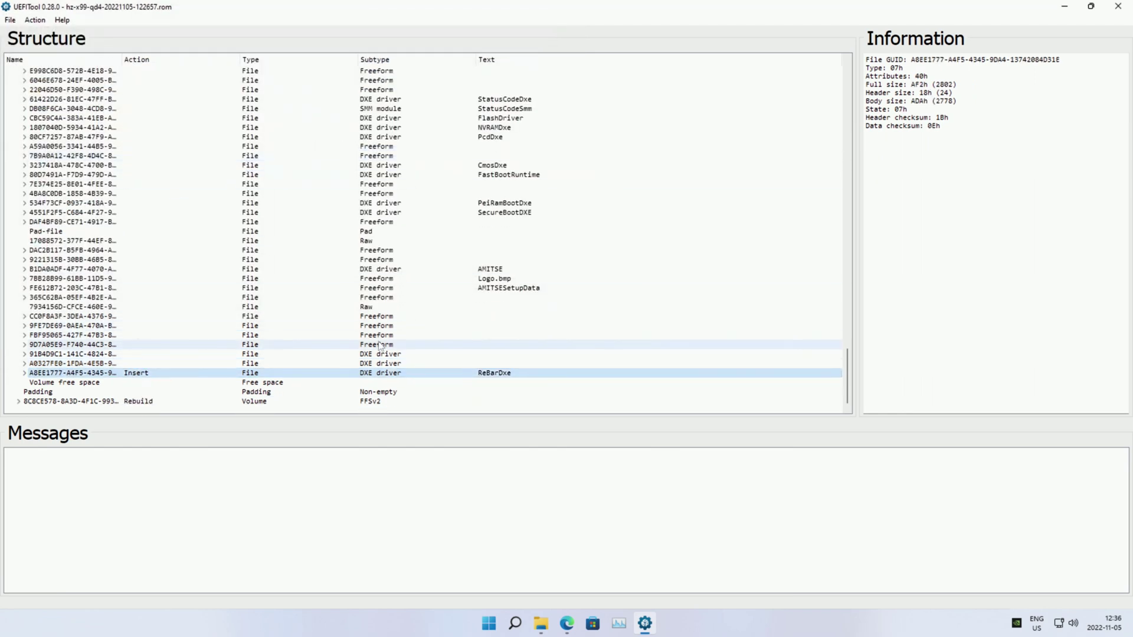
{"action": "key", "text": "ctrl+s"}
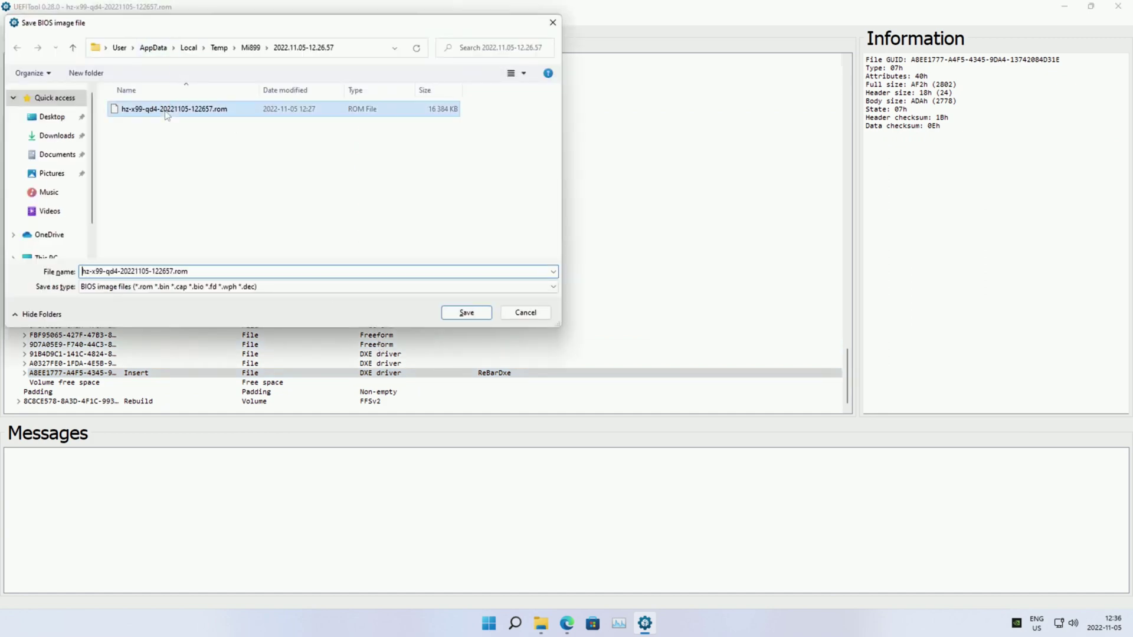
{"action": "key", "text": "Left"}
{"action": "key", "text": "Left"}
{"action": "key", "text": "Left"}
{"action": "key", "text": "Left"}
{"action": "type", "text": "-ReBar"}
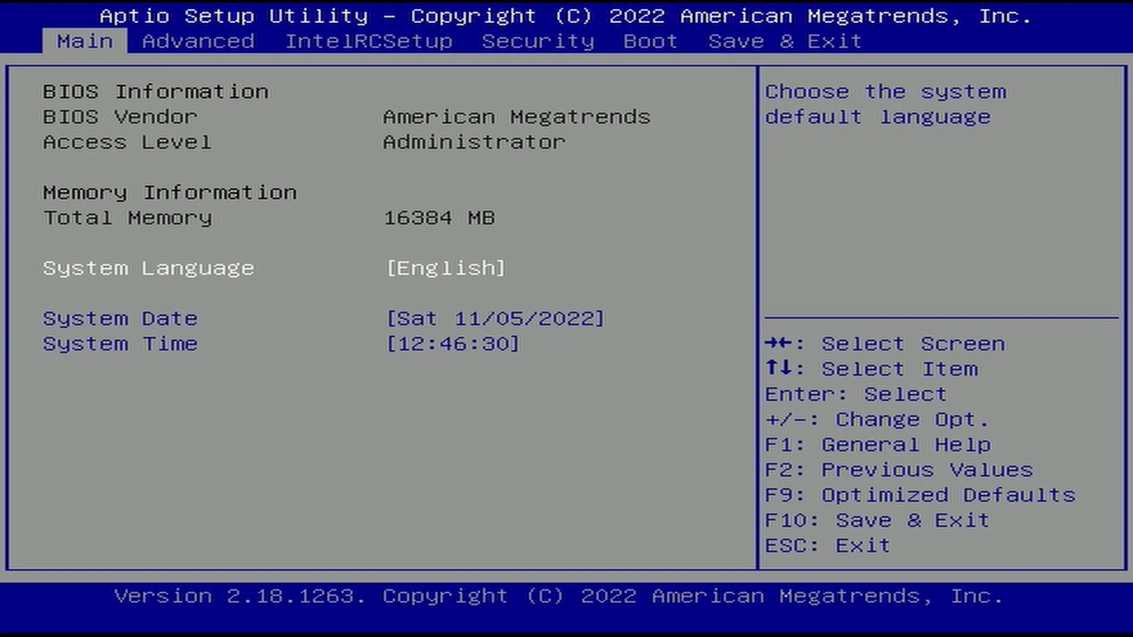
Keep Above 4G Decoding Enabled under Advanced > PCI Subsystem Settings.
{"action": "key", "text": "Right"}
{"action": "key", "text": "Down"}
{"action": "key", "text": "Down"}
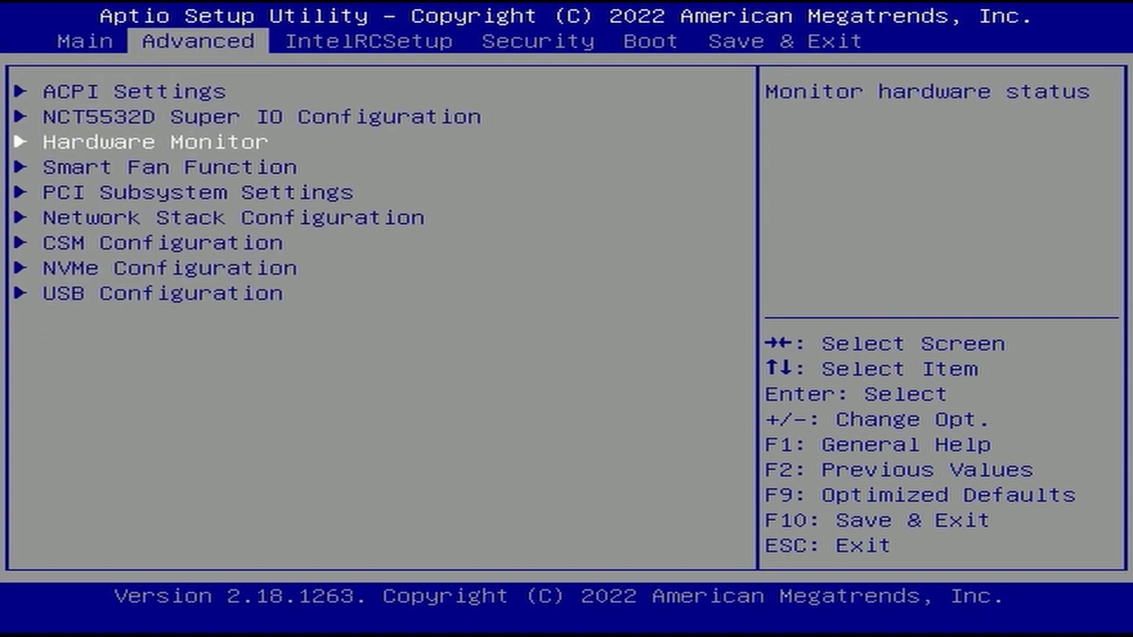
{"action": "key", "text": "Down"}
{"action": "key", "text": "Down"}
{"action": "key", "text": "Return"}
{"action": "key", "text": "Down"}
{"action": "key", "text": "Down"}
{"action": "key", "text": "Down"}
{"action": "key", "text": "Down"}
{"action": "key", "text": "Down"}
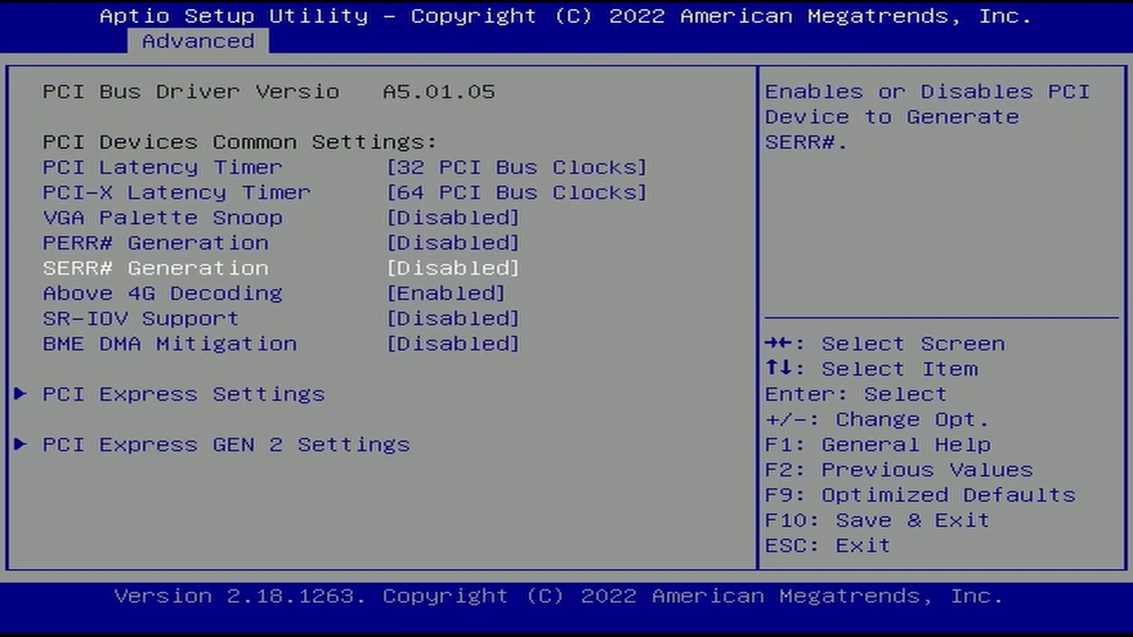
{"action": "key", "text": "Return"}
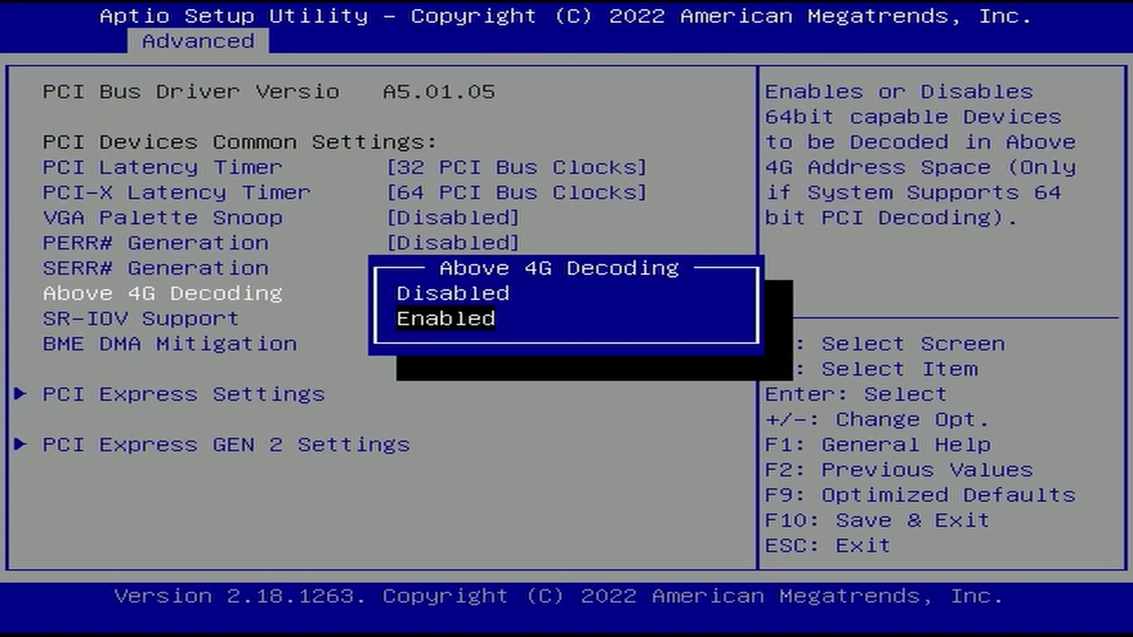
{"action": "key", "text": "Return"}
{"action": "key", "text": "Escape"}
Set CSM Configuration's Video and Other PCI device option ROMs to UEFI, then save with F10.
{"action": "key", "text": "Down"}
{"action": "key", "text": "Down"}
{"action": "key", "text": "Return"}
{"action": "key", "text": "Down"}
{"action": "key", "text": "Down"}
{"action": "key", "text": "Down"}
{"action": "key", "text": "Down"}
{"action": "key", "text": "Down"}
{"action": "key", "text": "Return"}
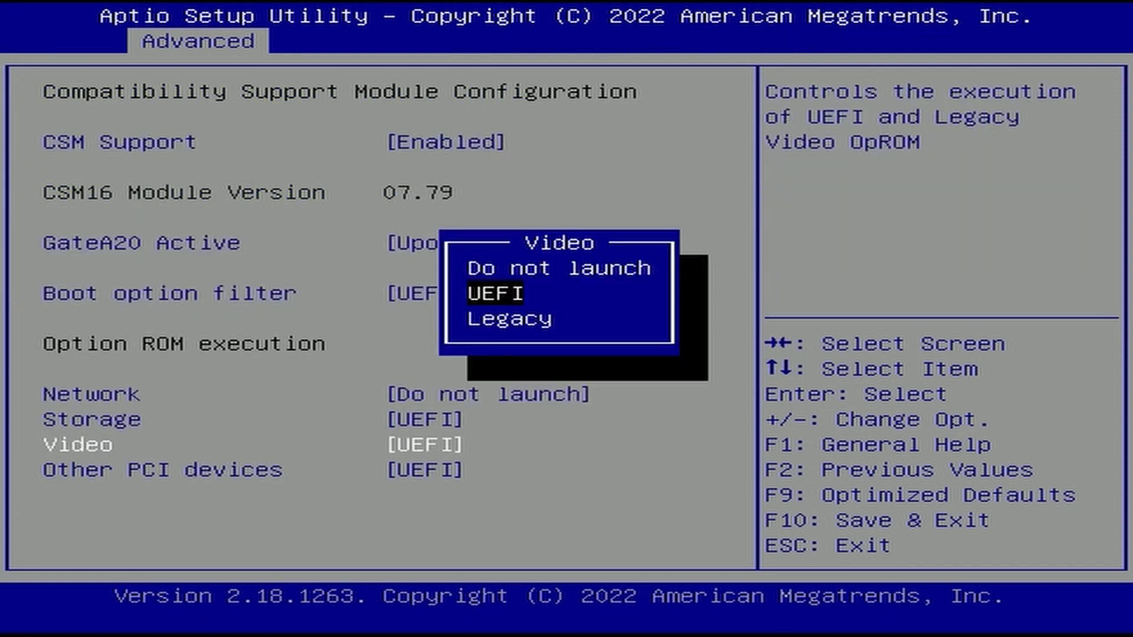
{"action": "key", "text": "Return"}
{"action": "key", "text": "Up"}
{"action": "key", "text": "Return"}
{"action": "key", "text": "Return"}
{"action": "key", "text": "Down"}
{"action": "key", "text": "Down"}
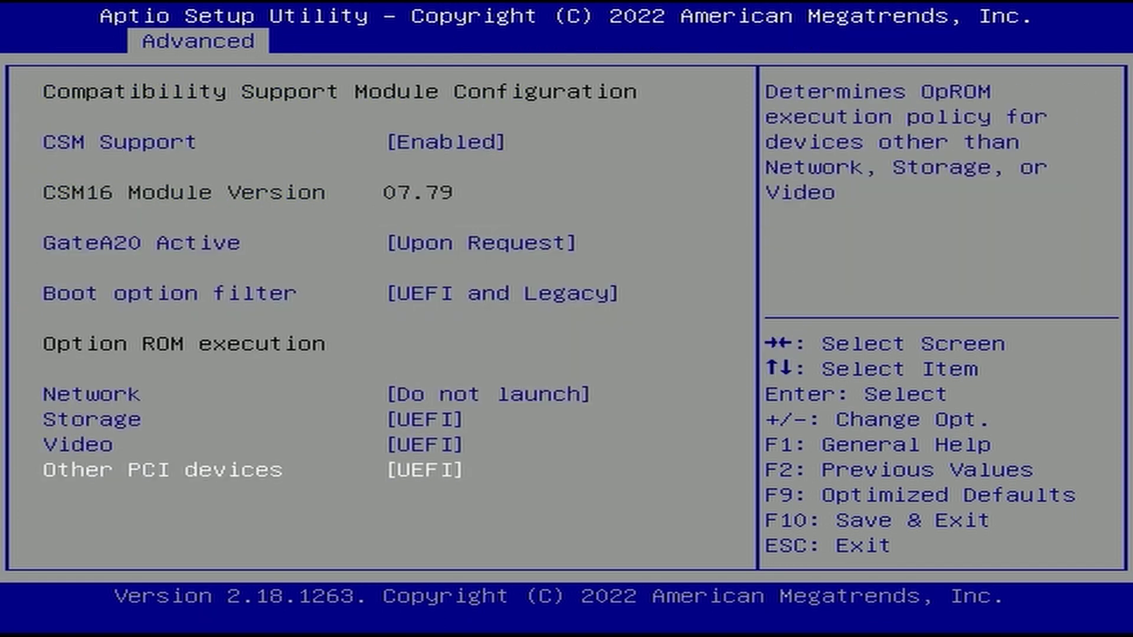
{"action": "key", "text": "F10"}
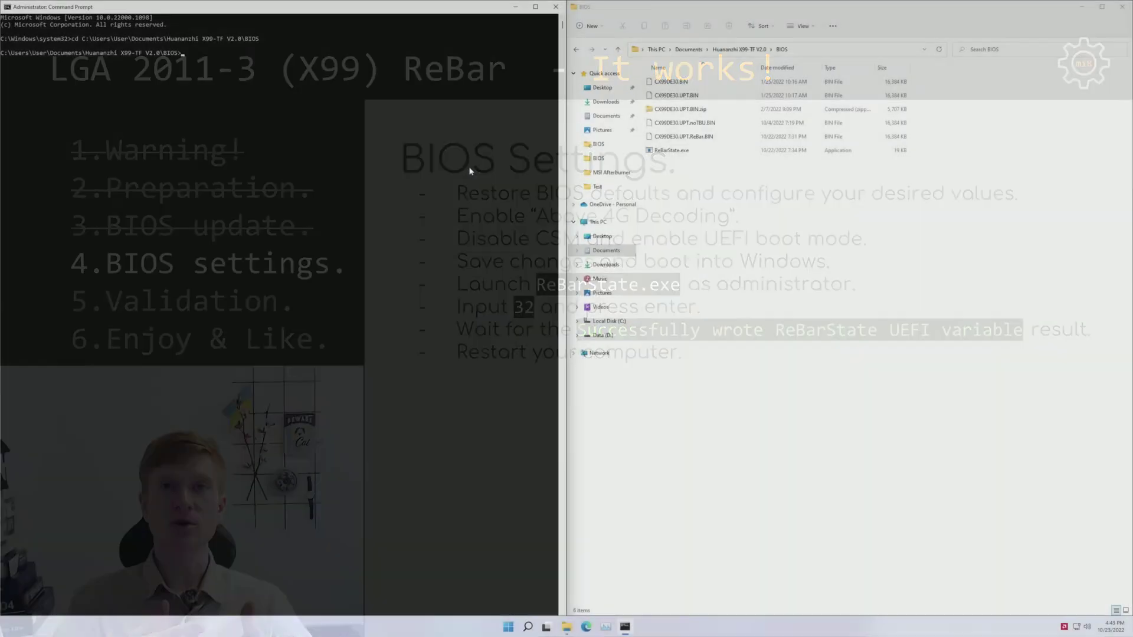
Run ReBarState.exe and enter 32 to write an unlimited BAR size.
{"action": "type", "text": "ReBarState.exe"}
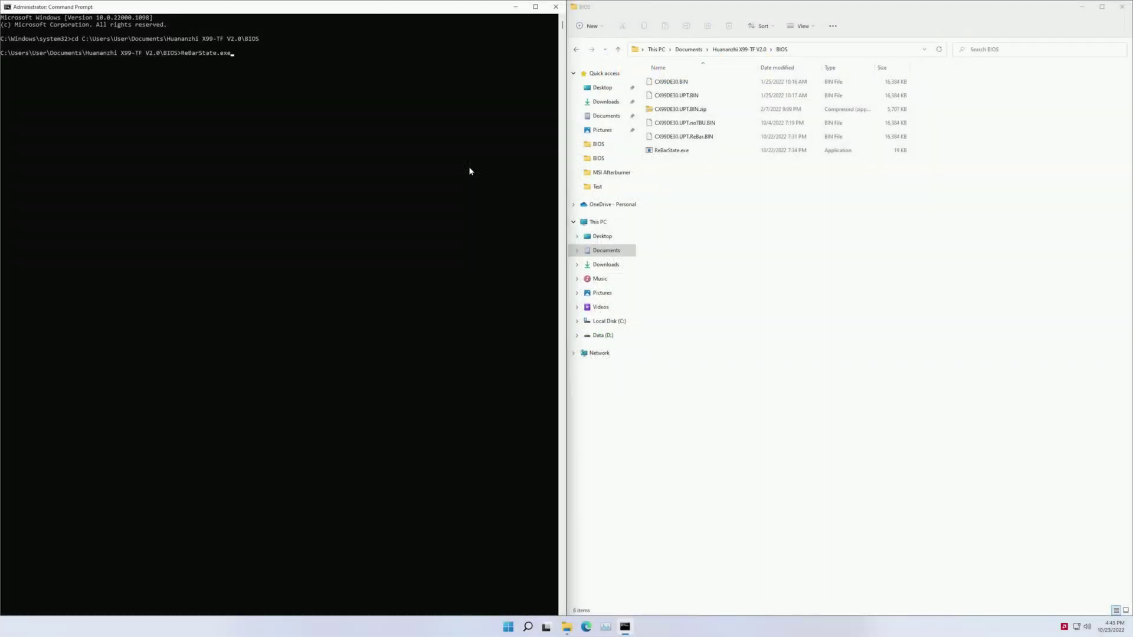
{"action": "key", "text": "Return"}
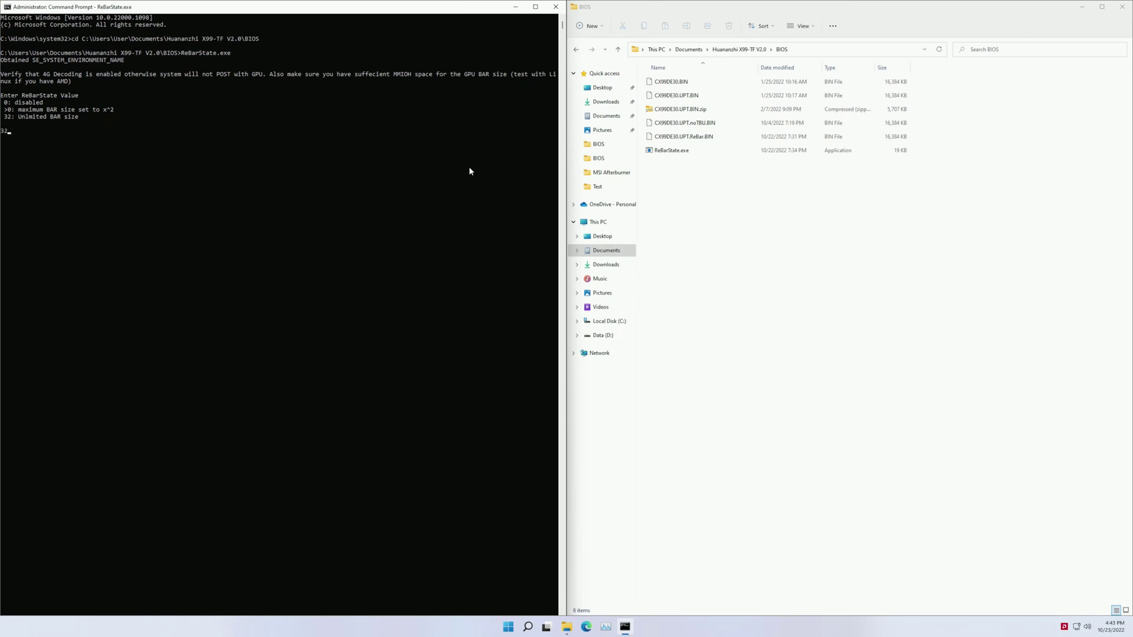
{"action": "key", "text": "Return"}
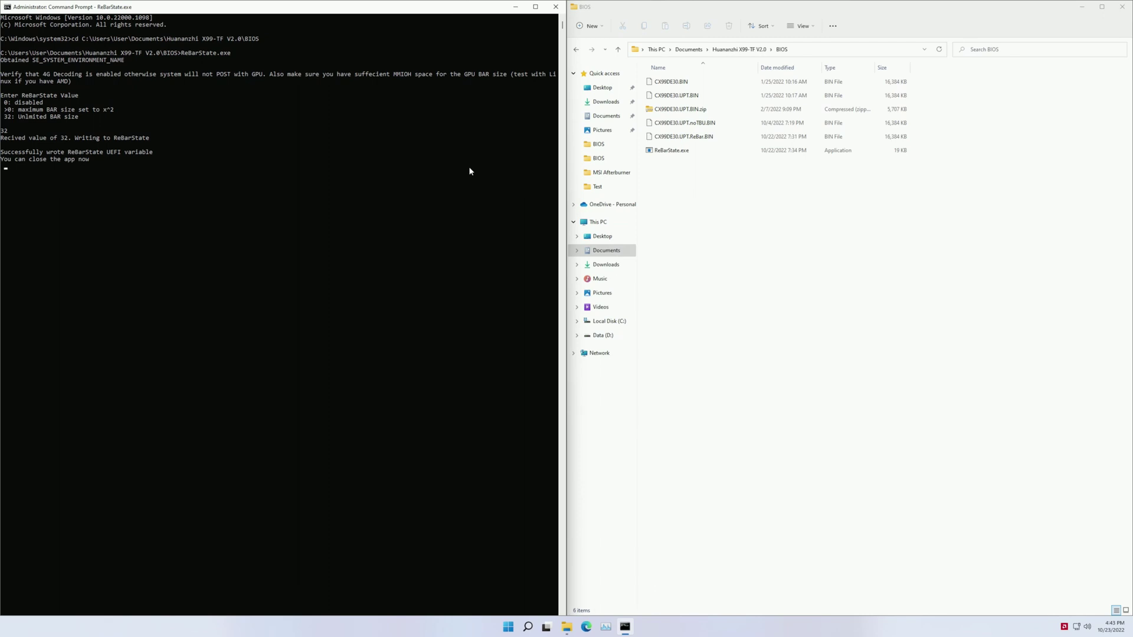
{"action": "left_click", "coordinate": [508, 628]}
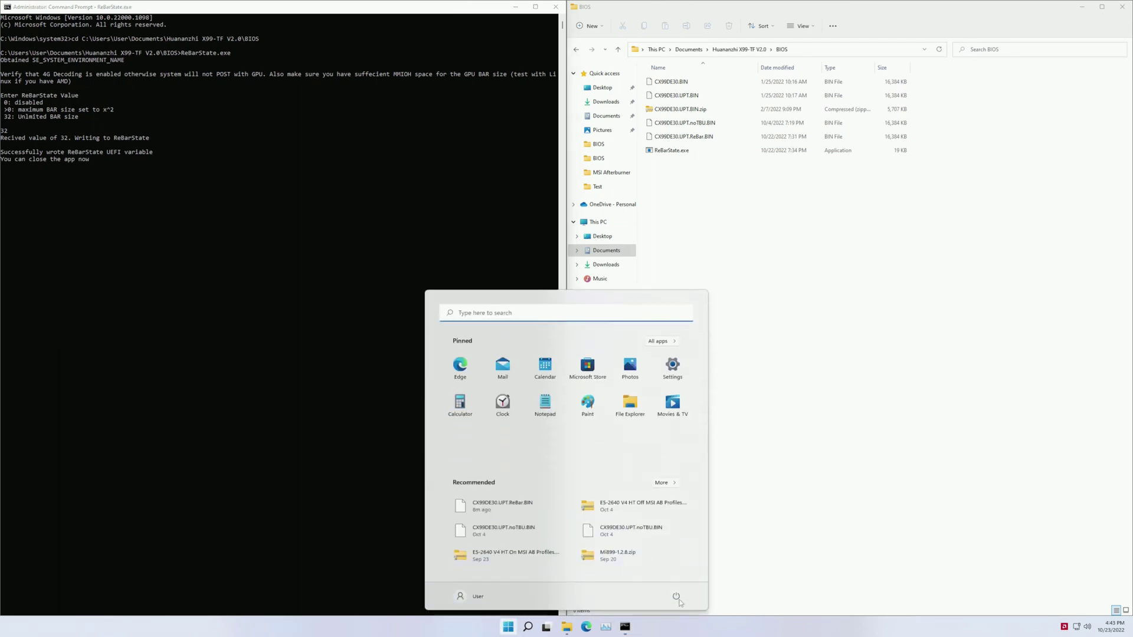
Restart Windows from the Start menu power options.
{"action": "left_click", "coordinate": [677, 597]}
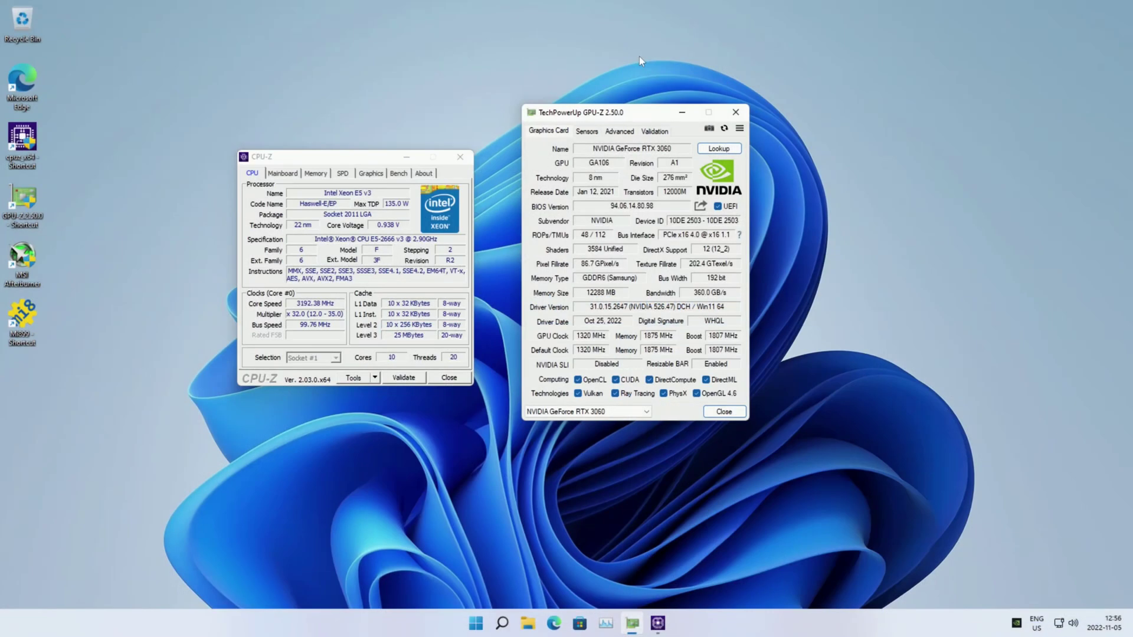
View CPU-Z mainboard info and GPU-Z's Resizable BAR details, checking BAR0, BAR1 (16384 MB) and BAR2.
{"action": "left_click", "coordinate": [283, 173]}
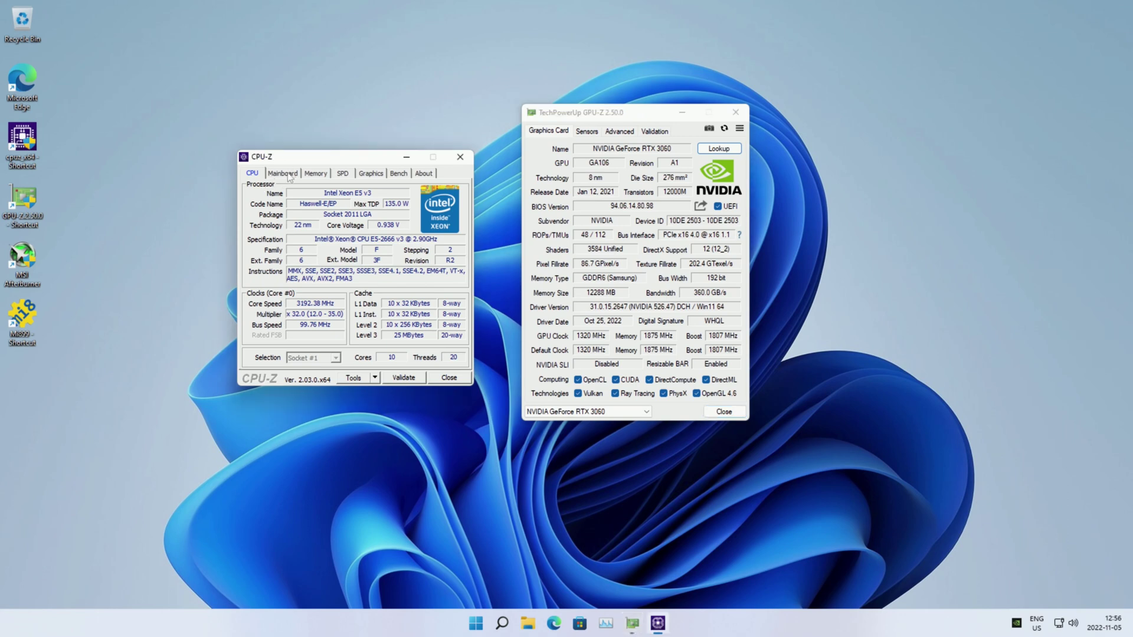
{"action": "left_click", "coordinate": [712, 369]}
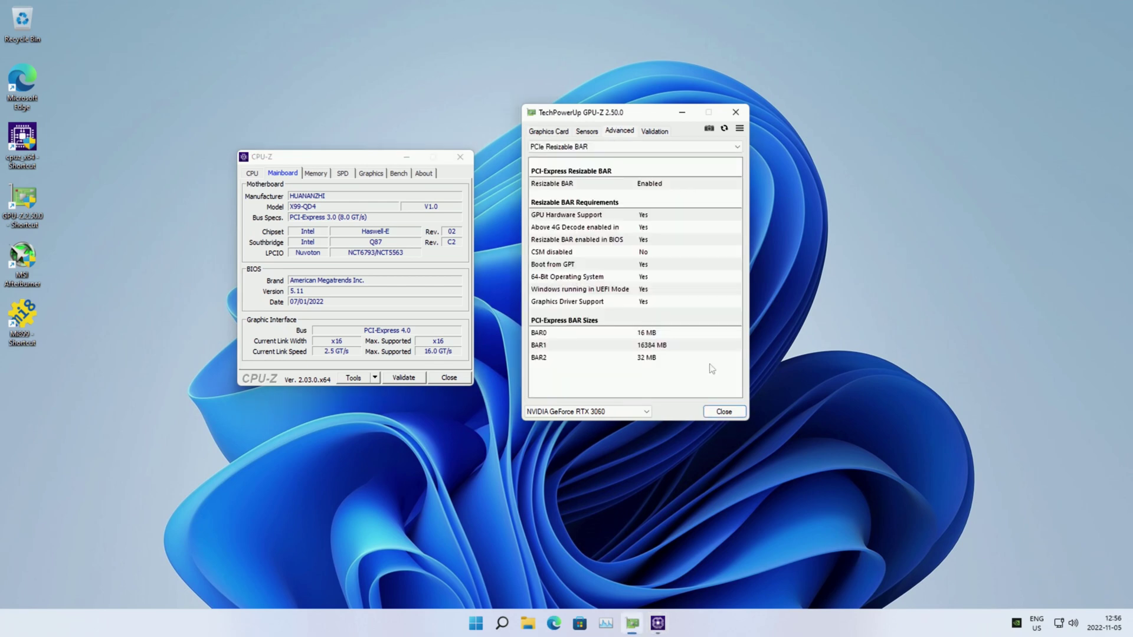
{"action": "left_click", "coordinate": [662, 335]}
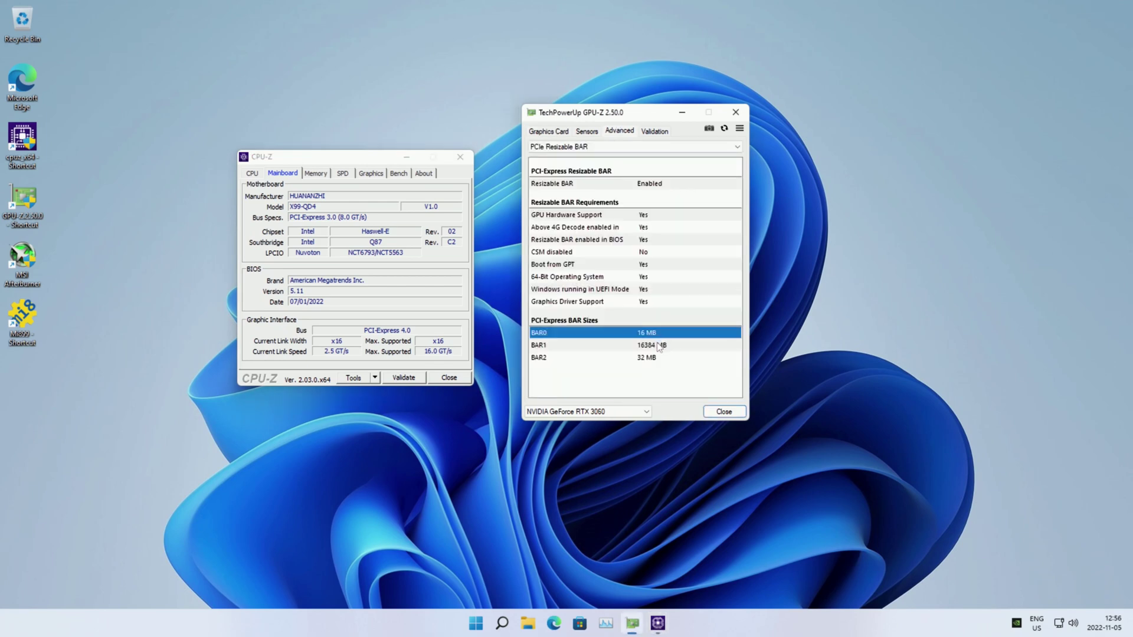
{"action": "left_click", "coordinate": [659, 347]}
{"action": "left_click", "coordinate": [653, 360]}
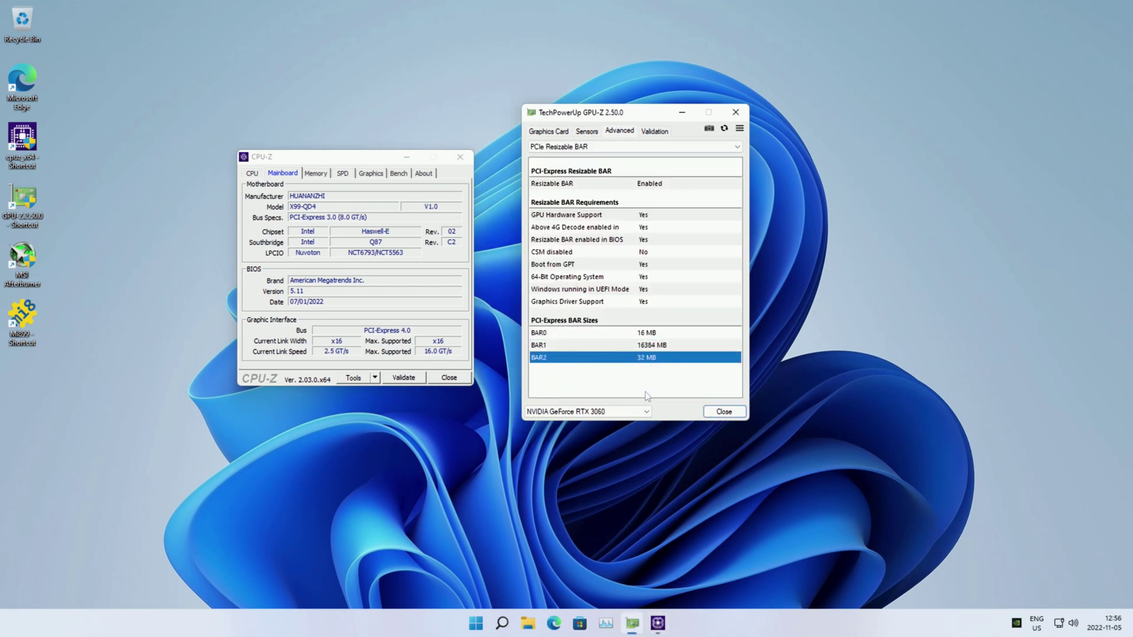